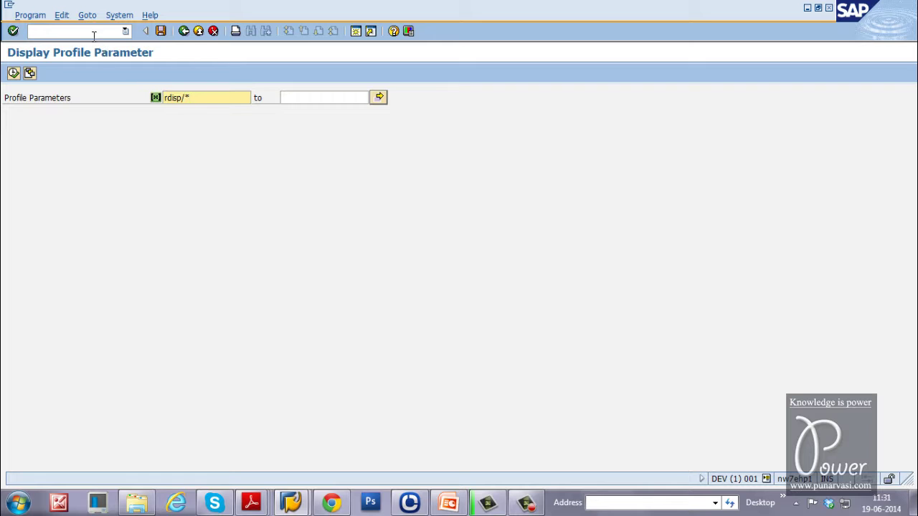
Step: Leave the rdisp/* profile parameter display by entering /n in the command field
{"action": "left_click", "coordinate": [91, 32]}
{"action": "type", "text": "/n"}
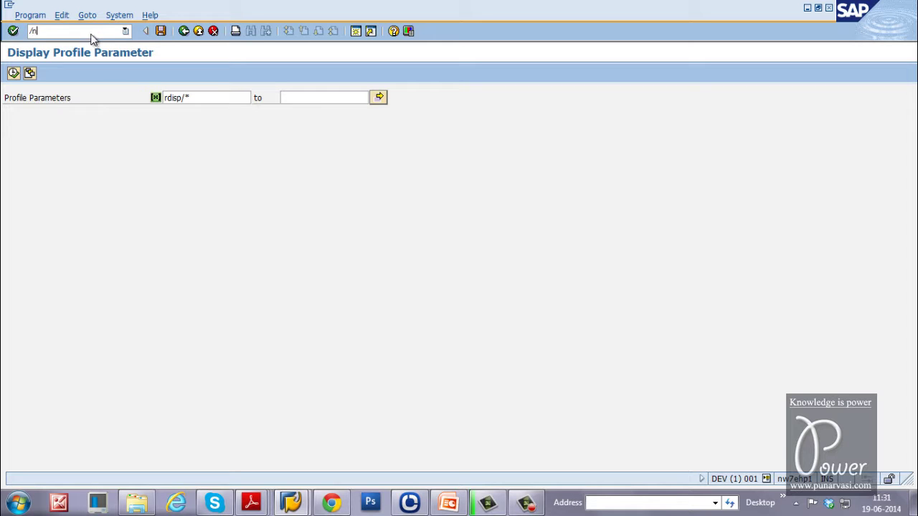
{"action": "key", "text": "Return"}
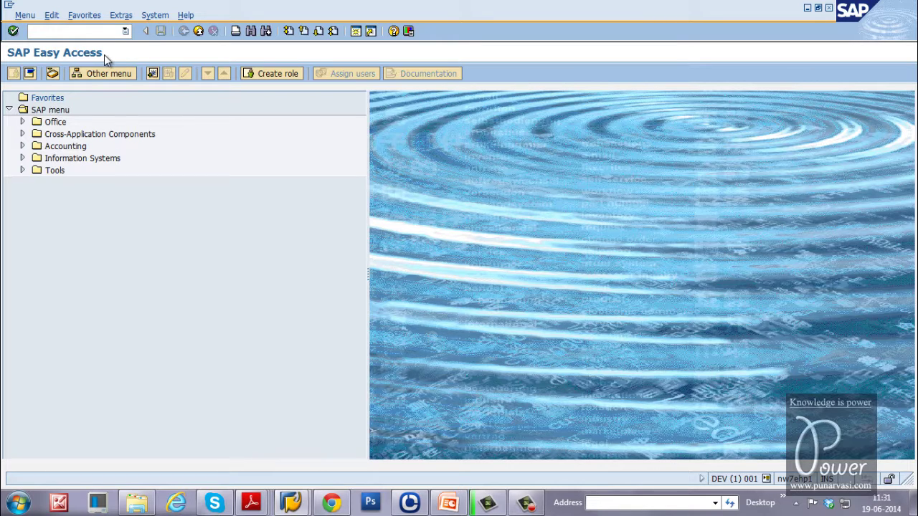
{"action": "left_click", "coordinate": [96, 31]}
{"action": "type", "text": "sm50"}
{"action": "key", "text": "Return"}
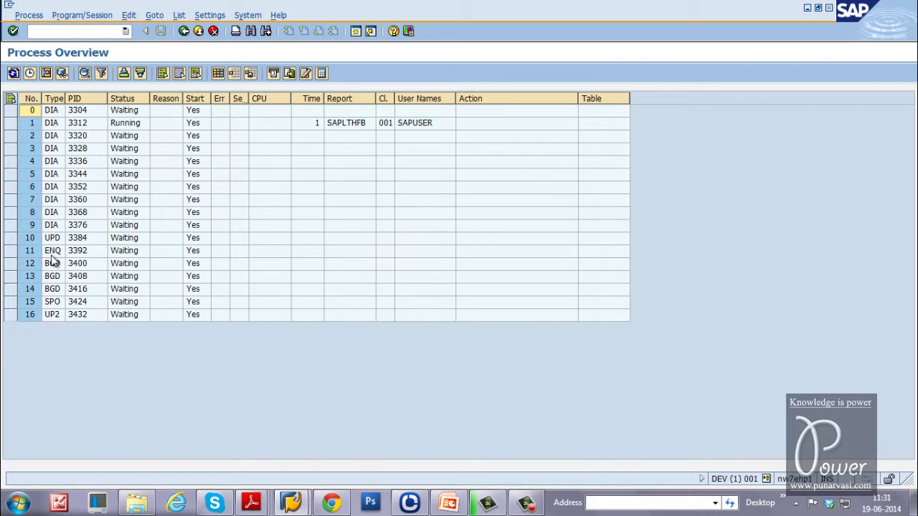
{"action": "left_click", "coordinate": [11, 263]}
{"action": "left_click", "coordinate": [10, 276]}
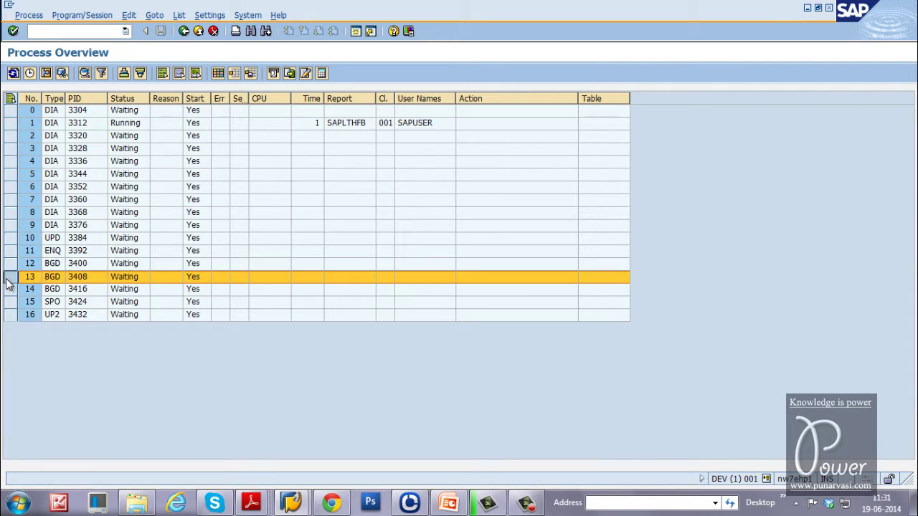
{"action": "left_click", "coordinate": [8, 289]}
{"action": "left_click", "coordinate": [76, 33]}
{"action": "type", "text": "/n"}
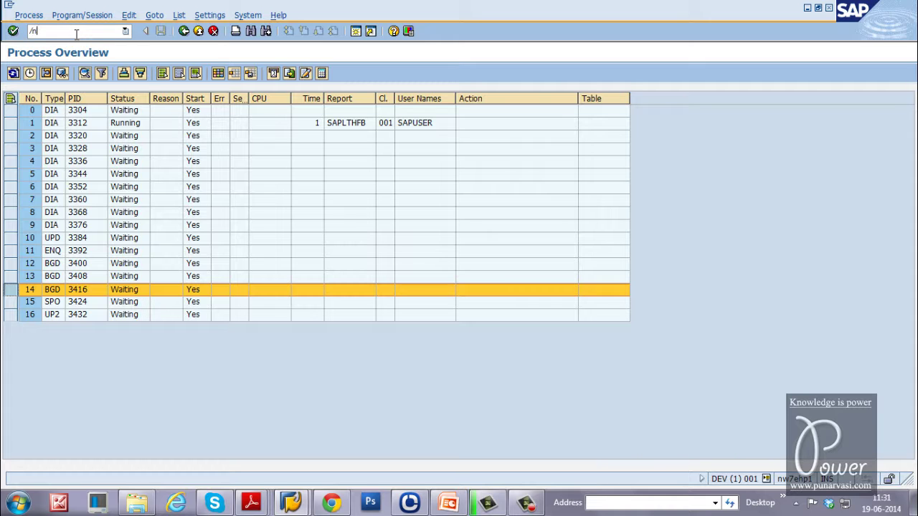
{"action": "key", "text": "Return"}
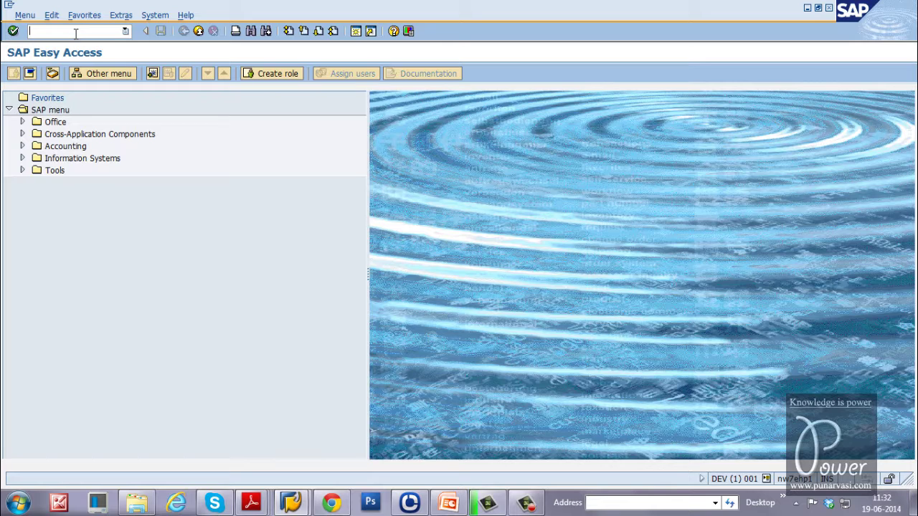
Step: Launch transaction RZ11 to maintain profile parameters
{"action": "type", "text": "rz11"}
{"action": "key", "text": "Return"}
Step: Display parameter rdisp/btctime and check its default value of 60
{"action": "left_click", "coordinate": [74, 188]}
{"action": "type", "text": "rdisp/btc"}
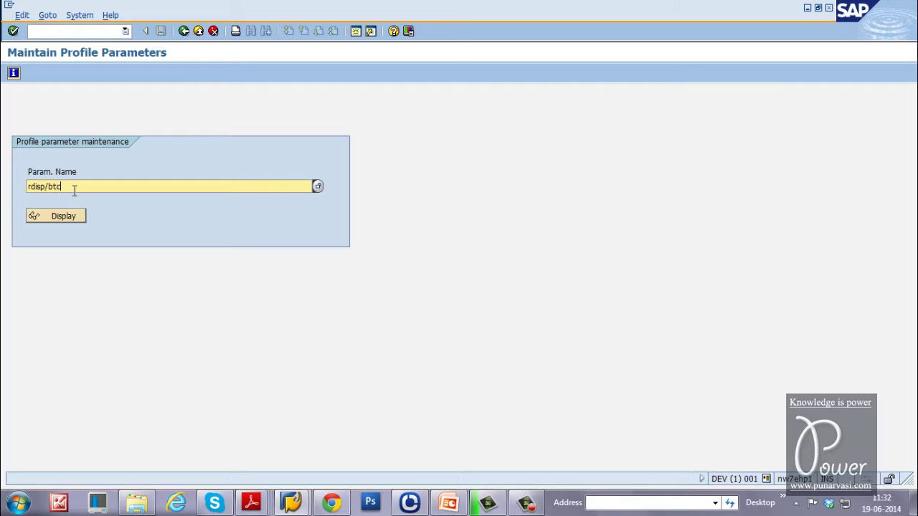
{"action": "type", "text": "time"}
{"action": "key", "text": "Return"}
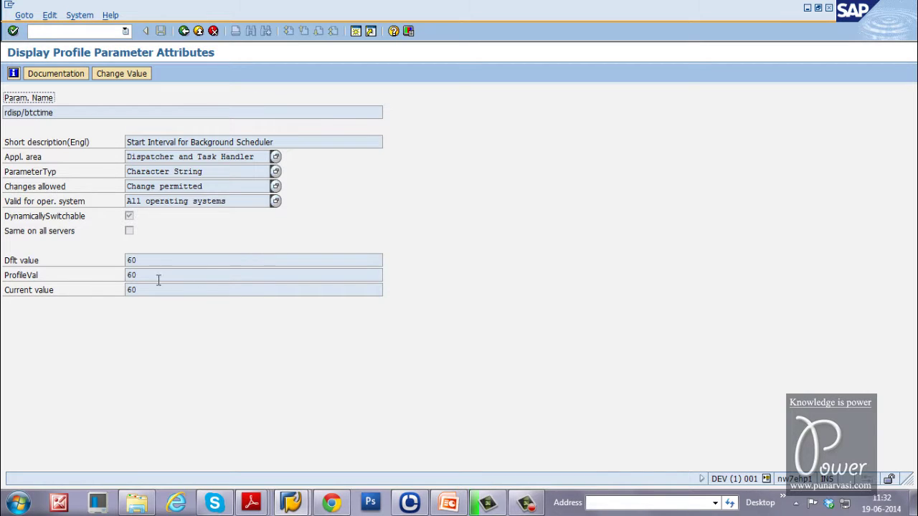
{"action": "left_click", "coordinate": [147, 259]}
Step: Return to the SAP Easy Access start screen with /n
{"action": "left_click", "coordinate": [103, 30]}
{"action": "type", "text": "/n"}
{"action": "key", "text": "Return"}
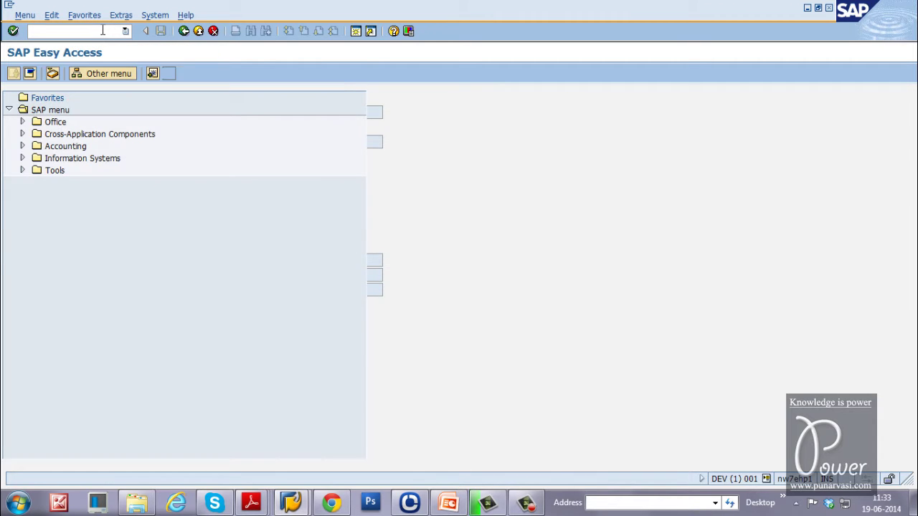
Step: Start transaction SM36 to define a background job
{"action": "left_click", "coordinate": [74, 31]}
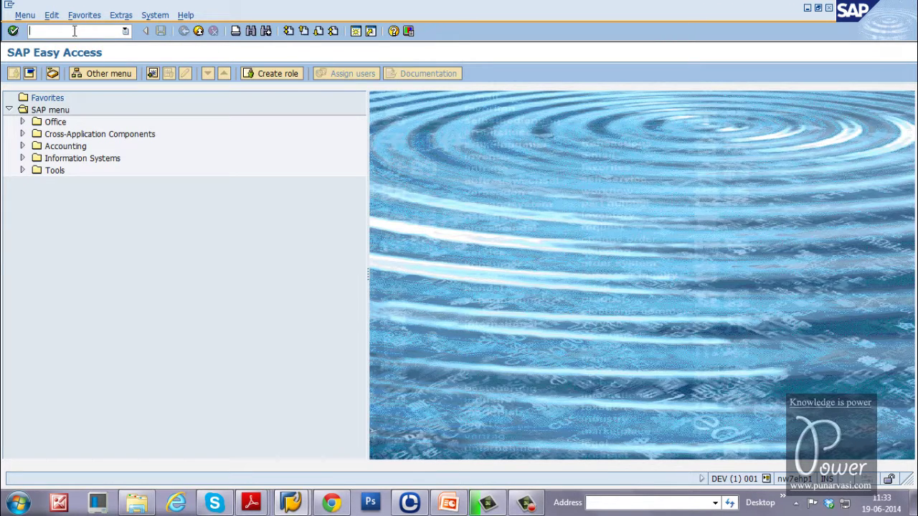
{"action": "type", "text": "sm36"}
{"action": "key", "text": "Return"}
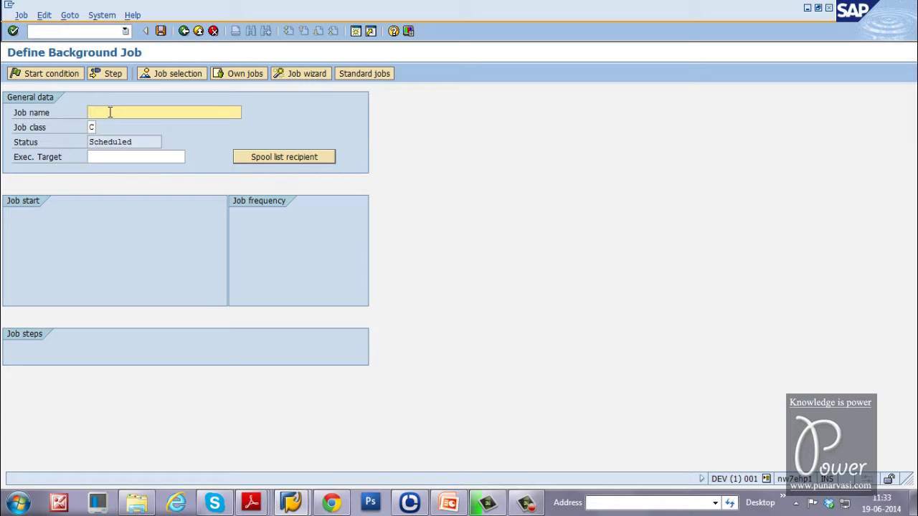
Step: Enter RDIPBGJOB as the job name, keeping job class C
{"action": "type", "text": "RDIP"}
{"action": "type", "text": "PG"}
{"action": "type", "text": "JOB"}
{"action": "left_click", "coordinate": [91, 127]}
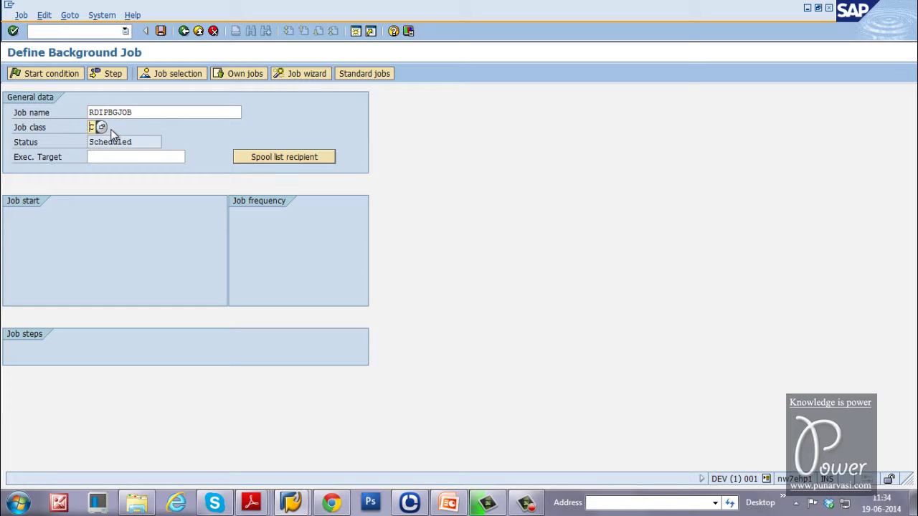
{"action": "left_click", "coordinate": [101, 127]}
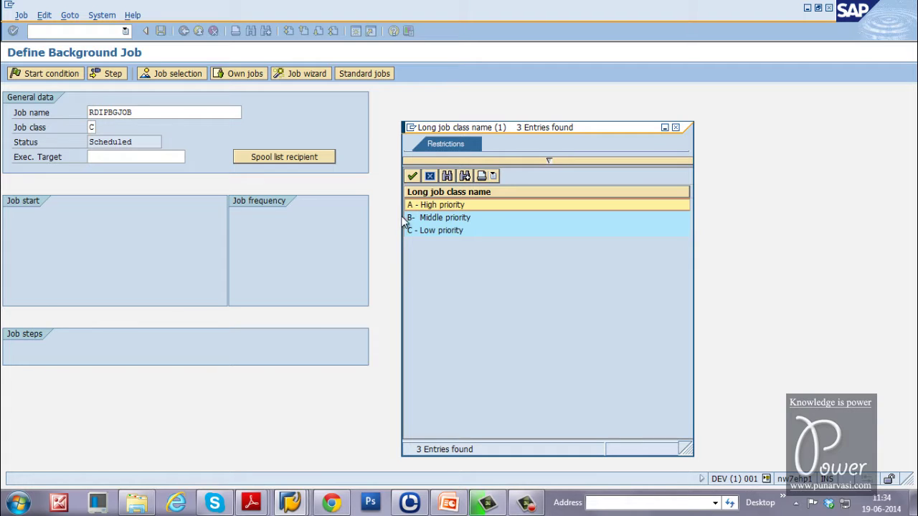
{"action": "left_click", "coordinate": [411, 230]}
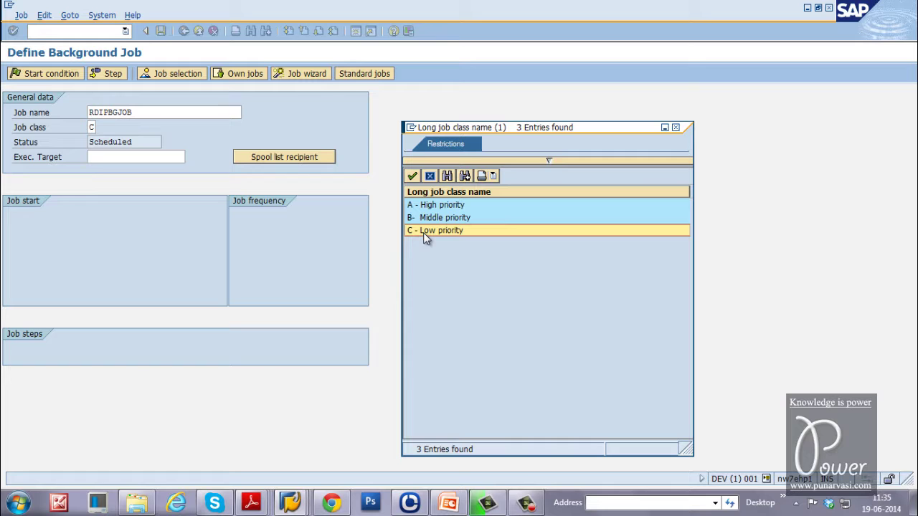
{"action": "left_click", "coordinate": [677, 128]}
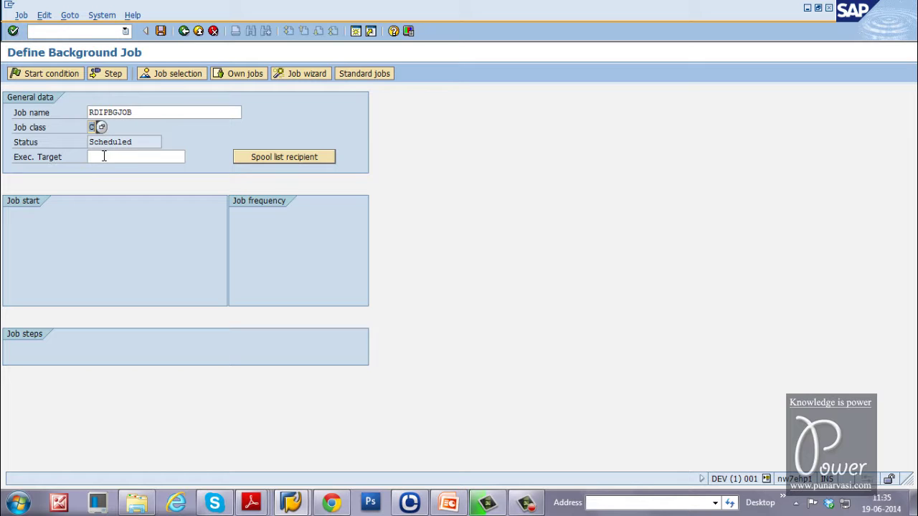
Step: Pick server nw7ehp1_DEV_00 from the list as the execution target and begin step 1
{"action": "left_click", "coordinate": [102, 156]}
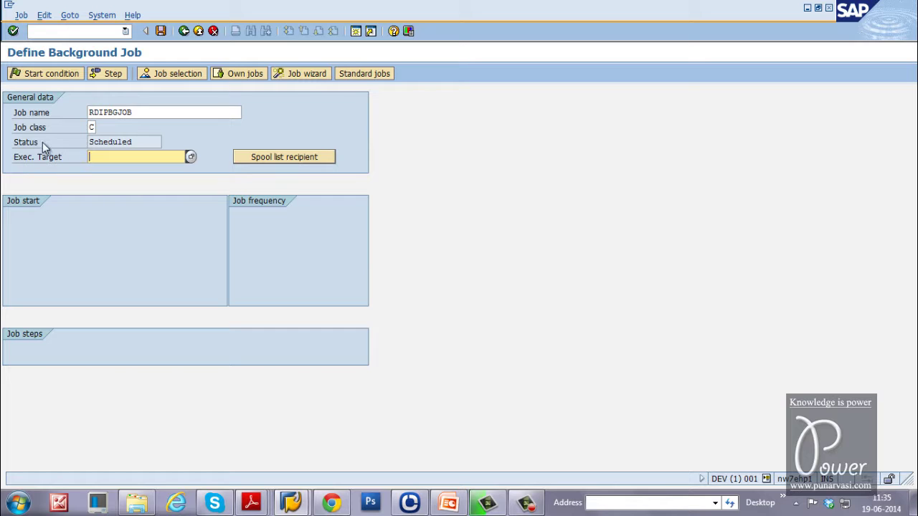
{"action": "left_click", "coordinate": [132, 142]}
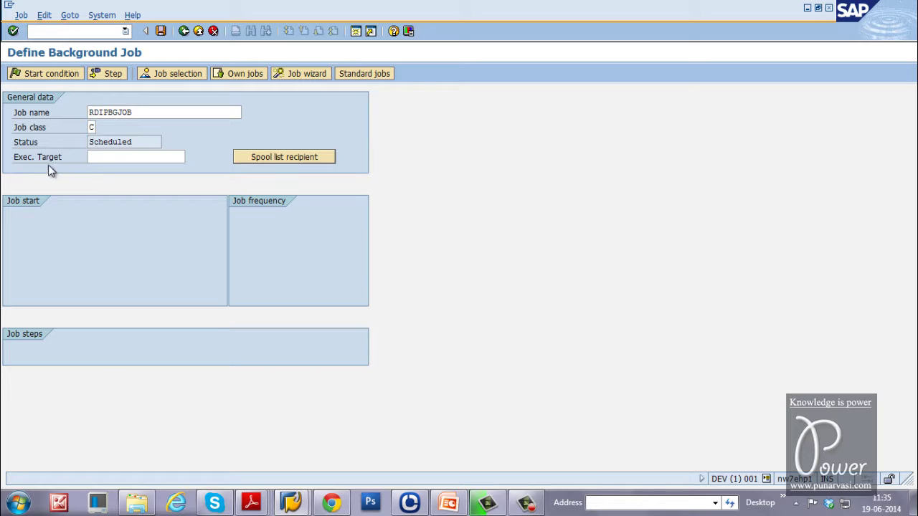
{"action": "left_click", "coordinate": [105, 157]}
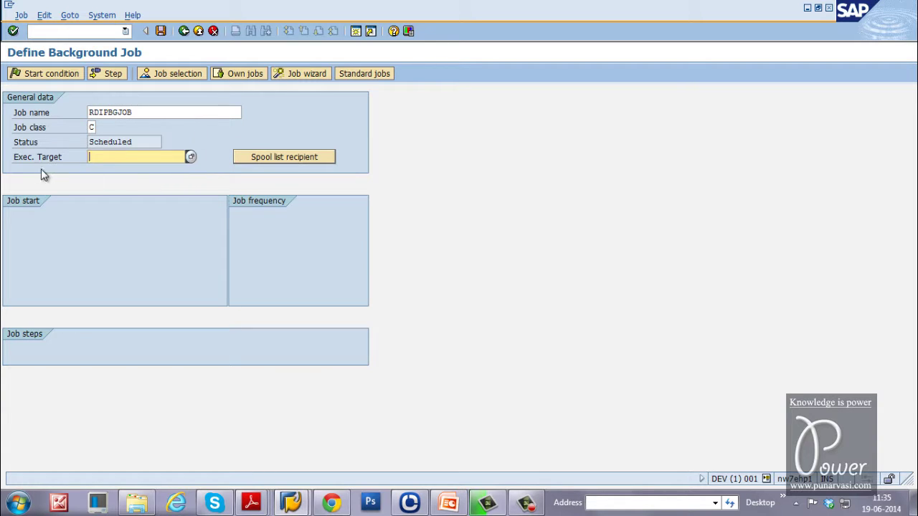
{"action": "left_click", "coordinate": [191, 158]}
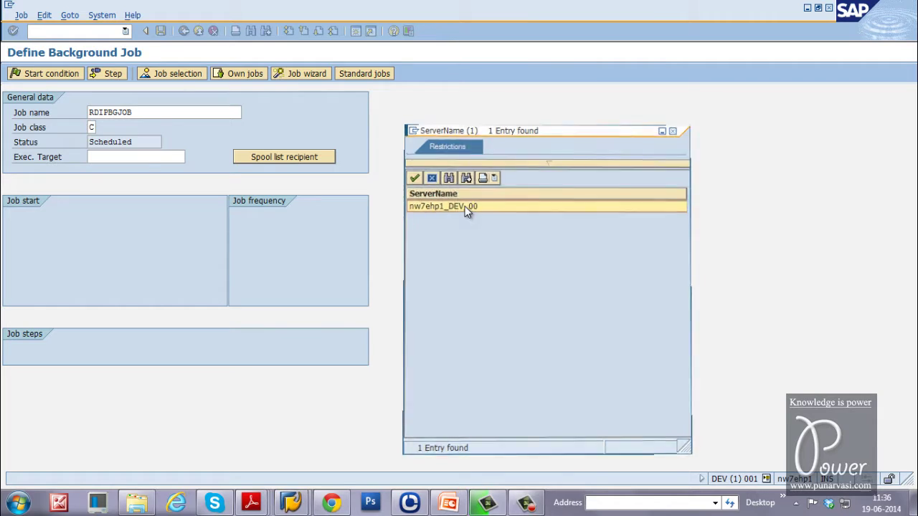
{"action": "double_click", "coordinate": [466, 207]}
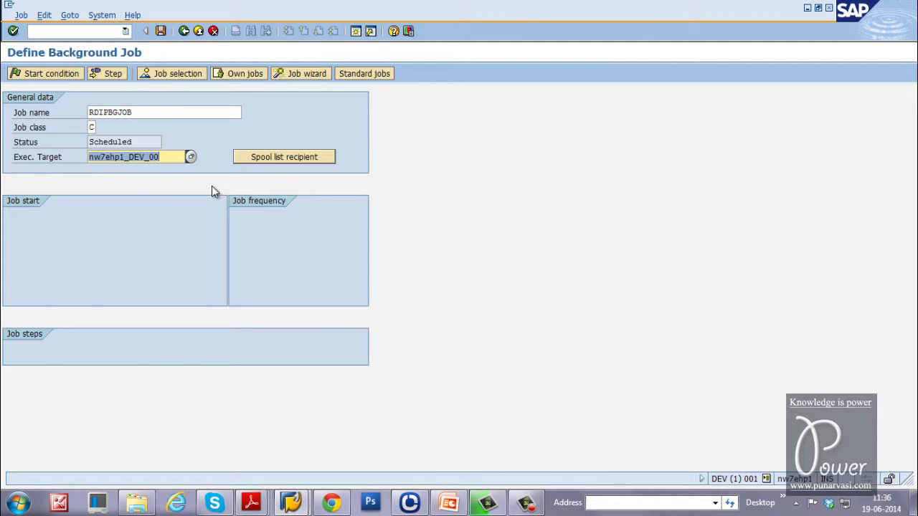
{"action": "left_click", "coordinate": [167, 158]}
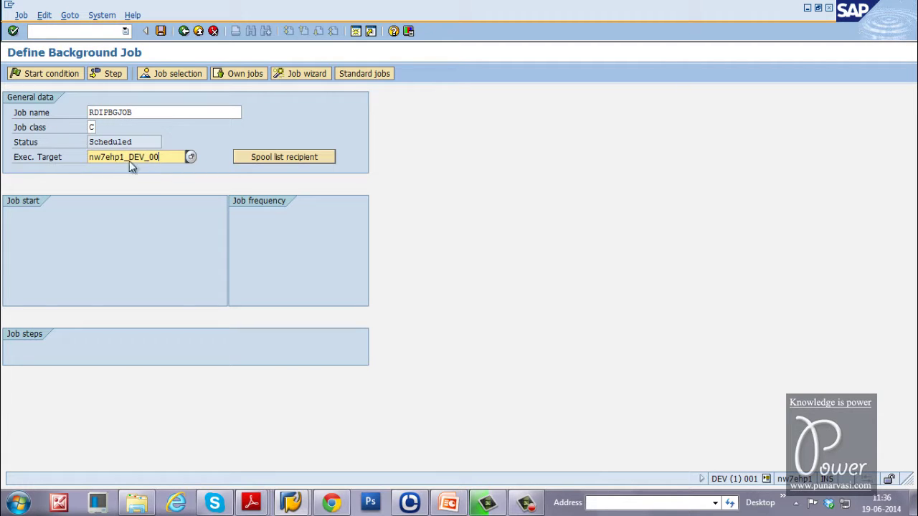
{"action": "left_click", "coordinate": [160, 33]}
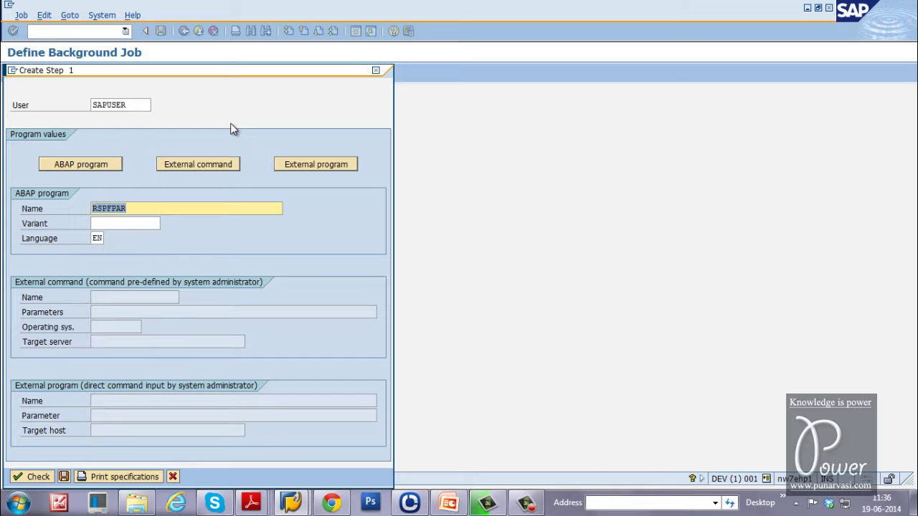
{"action": "left_click_drag", "start_coordinate": [67, 76], "coordinate": [502, 61]}
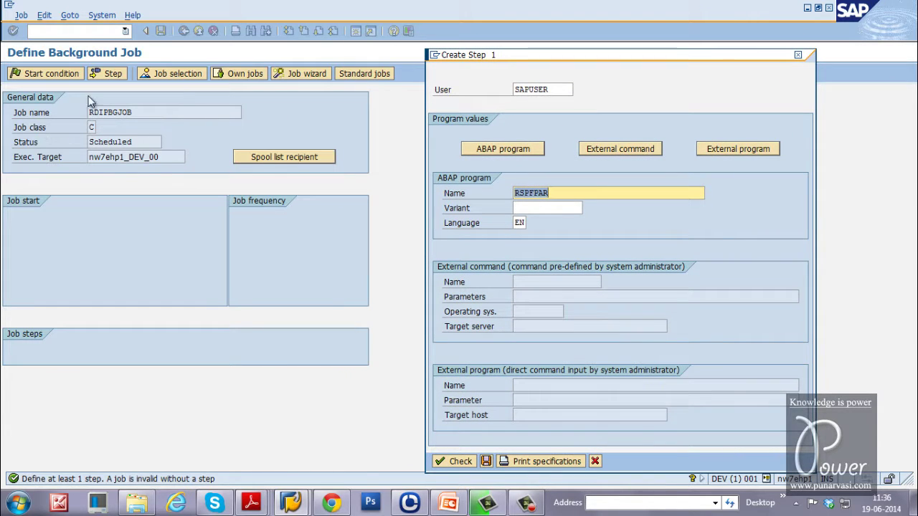
{"action": "left_click_drag", "start_coordinate": [539, 55], "coordinate": [527, 25]}
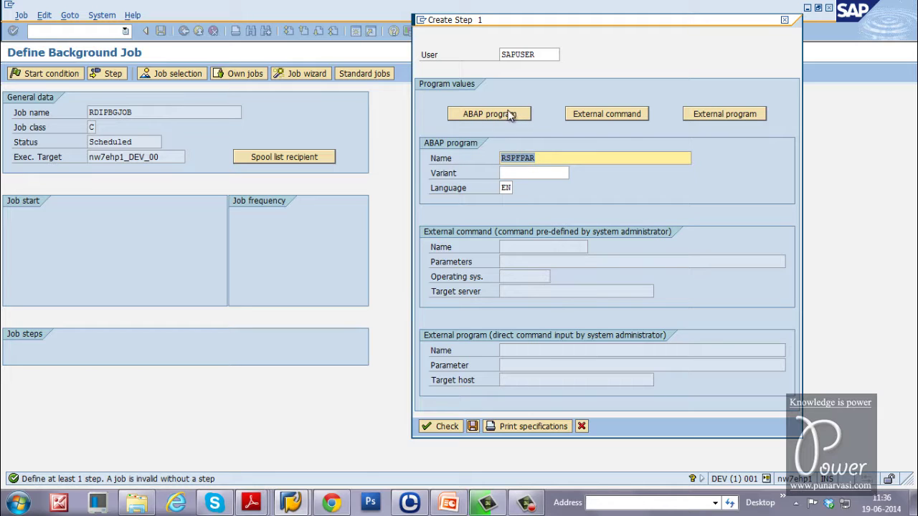
{"action": "left_click", "coordinate": [602, 113]}
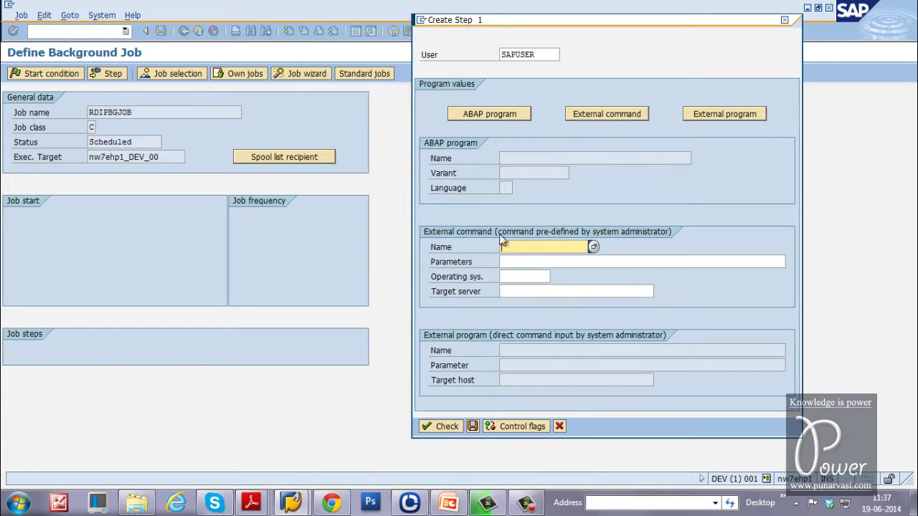
{"action": "left_click", "coordinate": [714, 117]}
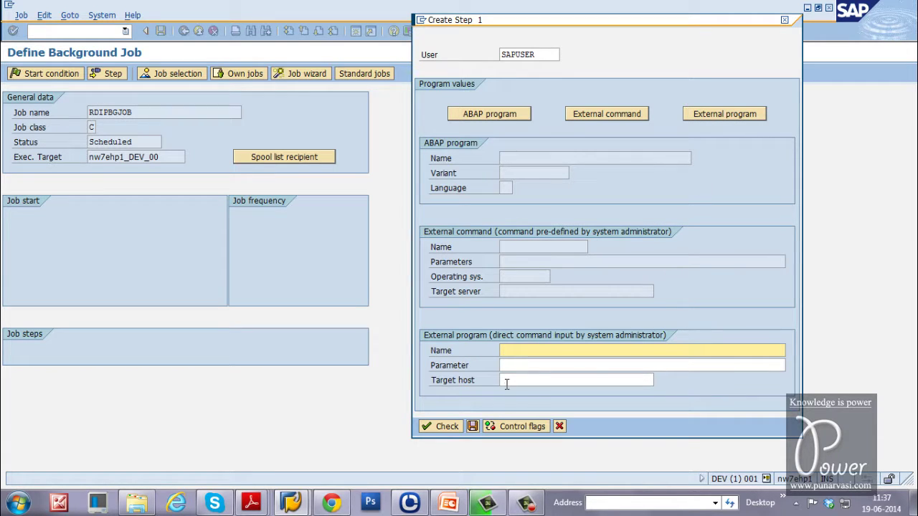
{"action": "left_click", "coordinate": [493, 114]}
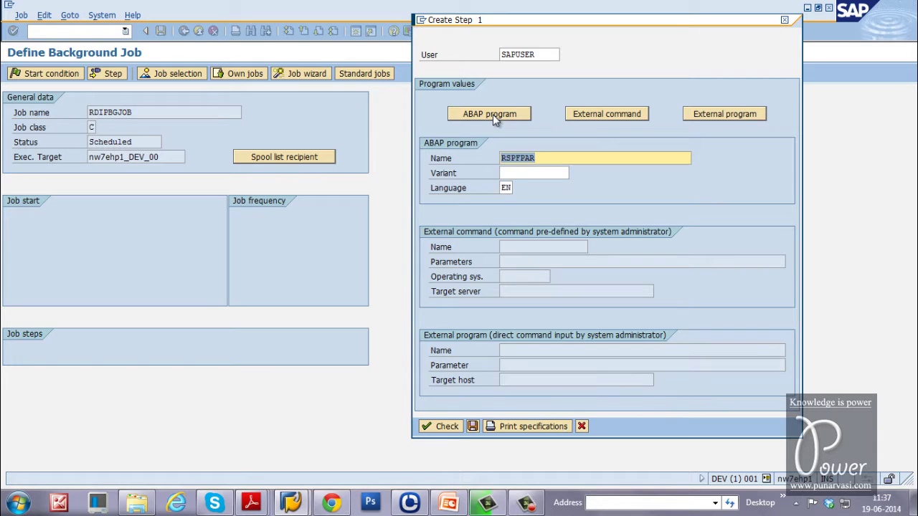
{"action": "left_click", "coordinate": [541, 159]}
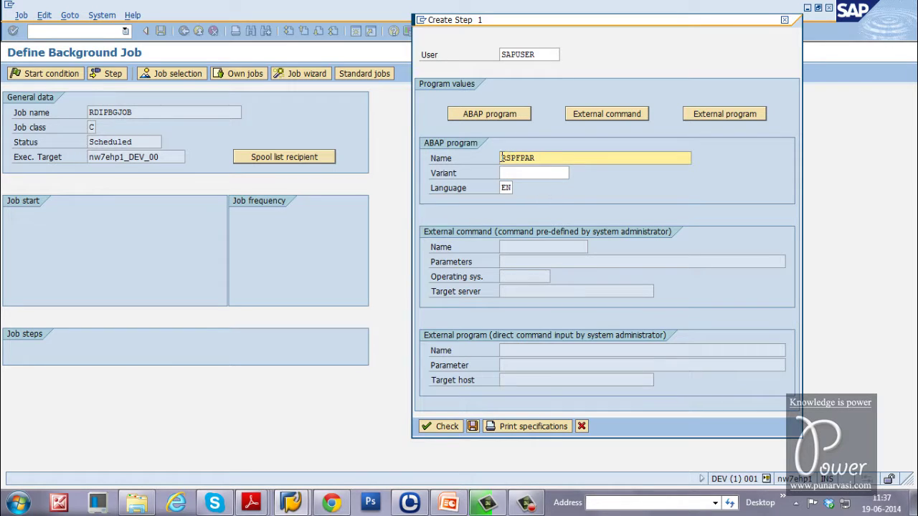
Step: Choose variant RDISP_PARAS from the variant list for program RSPFPAR
{"action": "left_click", "coordinate": [521, 173]}
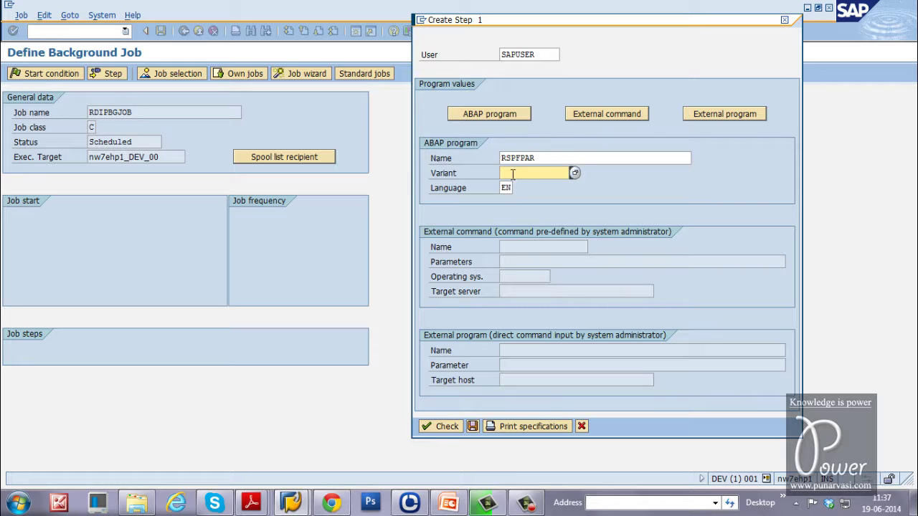
{"action": "left_click", "coordinate": [575, 173]}
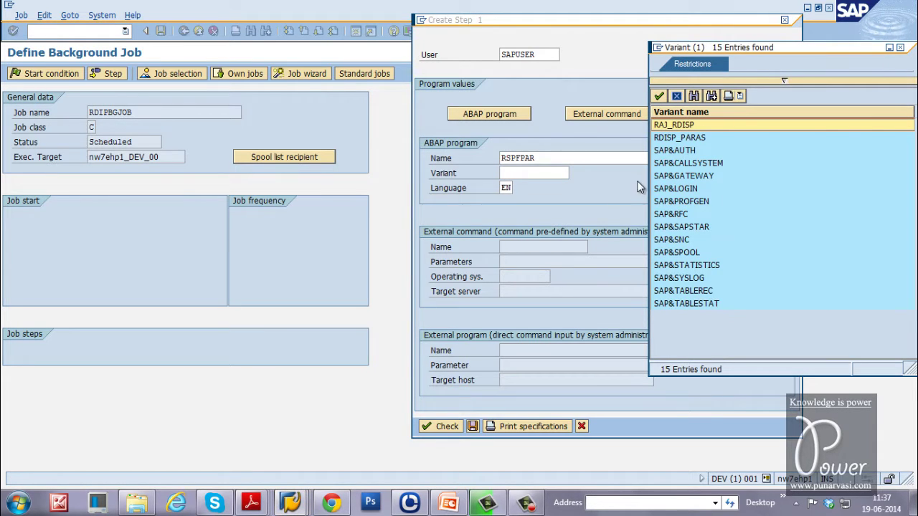
{"action": "left_click", "coordinate": [663, 138]}
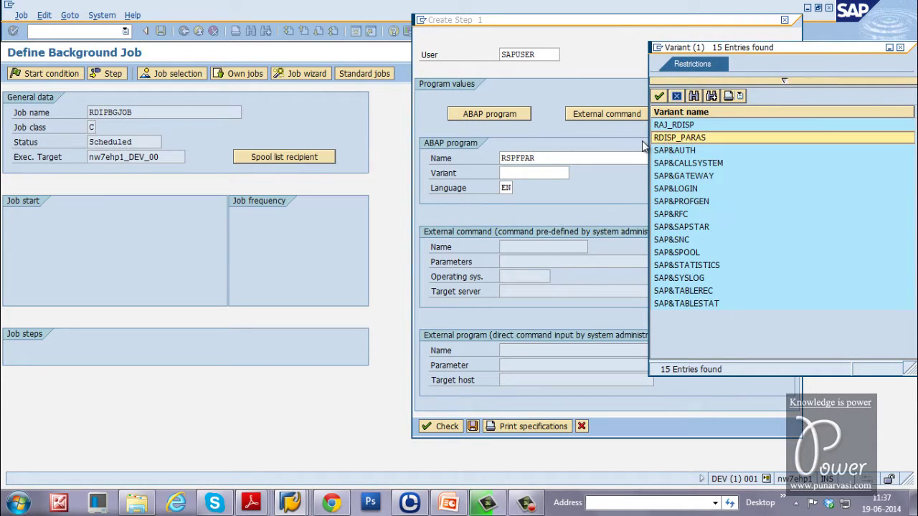
{"action": "double_click", "coordinate": [704, 138]}
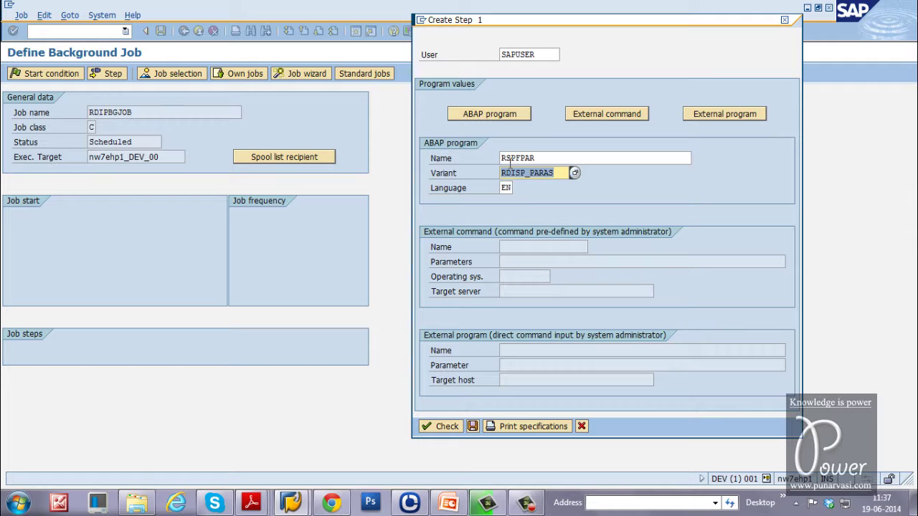
{"action": "left_click", "coordinate": [546, 157]}
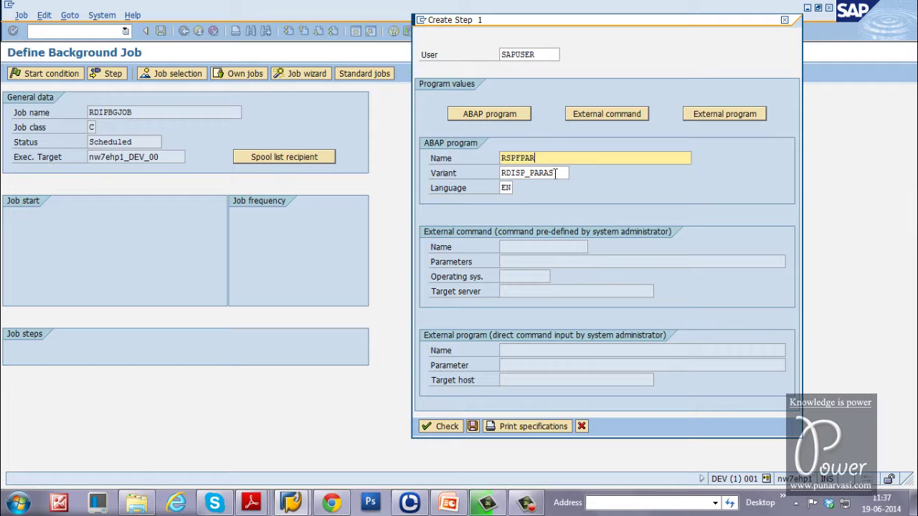
{"action": "left_click", "coordinate": [552, 173]}
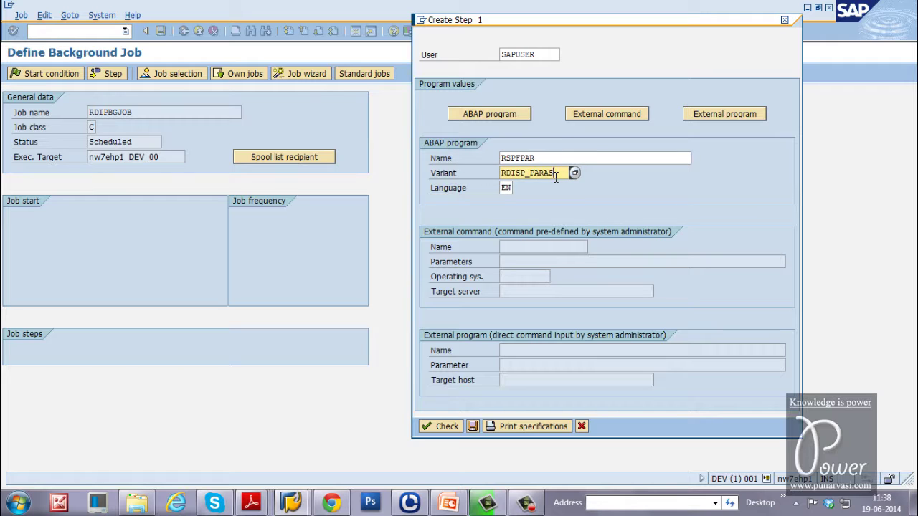
Step: Check and save step 1 running RSPFPAR with variant RDISP_PARAS
{"action": "left_click", "coordinate": [437, 427]}
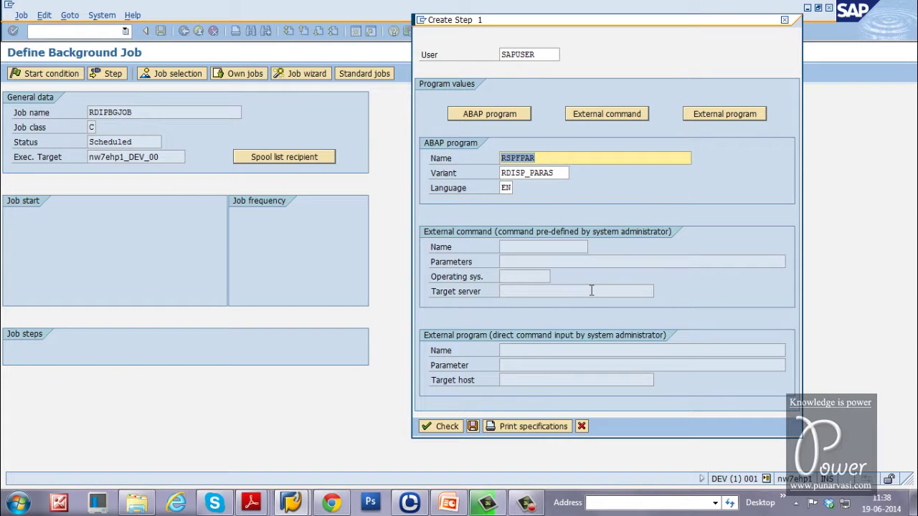
{"action": "left_click", "coordinate": [473, 426]}
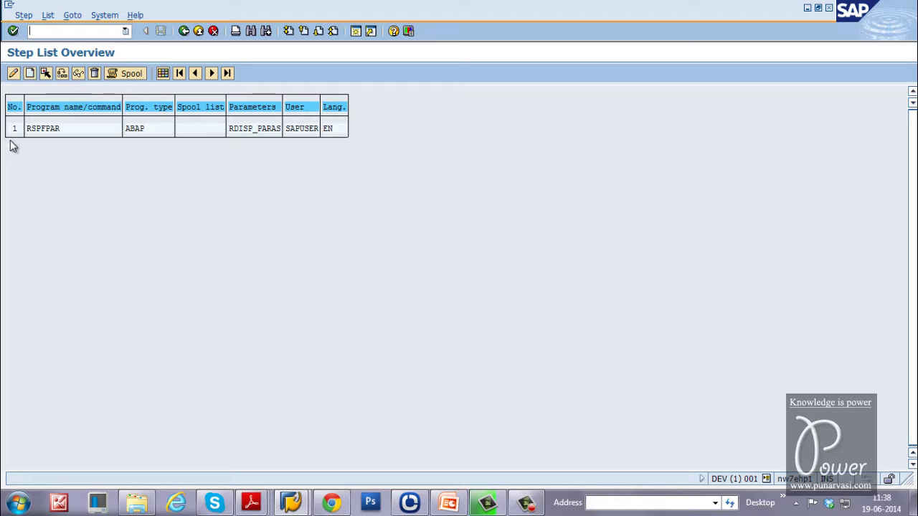
Step: Go back from the Step List Overview to the RDIPBGJOB job definition
{"action": "left_click", "coordinate": [183, 31]}
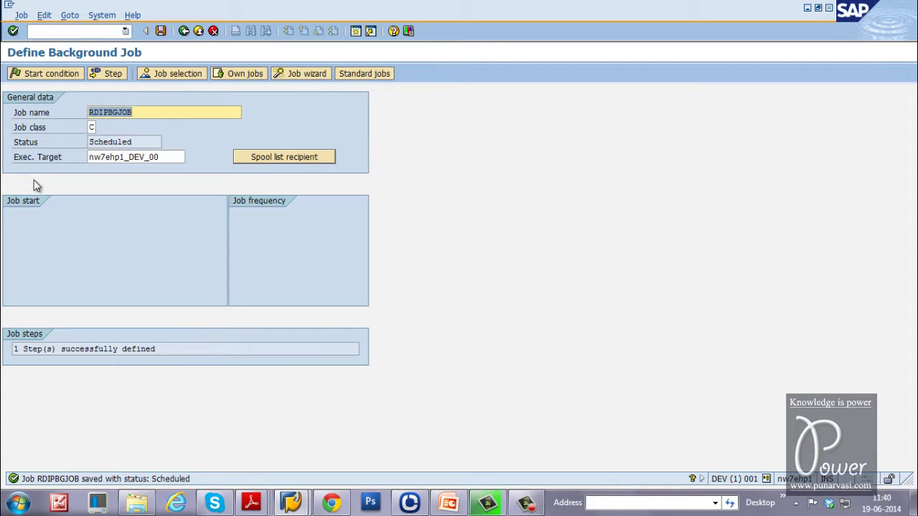
Step: Open the Start Time dialog and move it aside to uncover the job form
{"action": "left_click", "coordinate": [45, 75]}
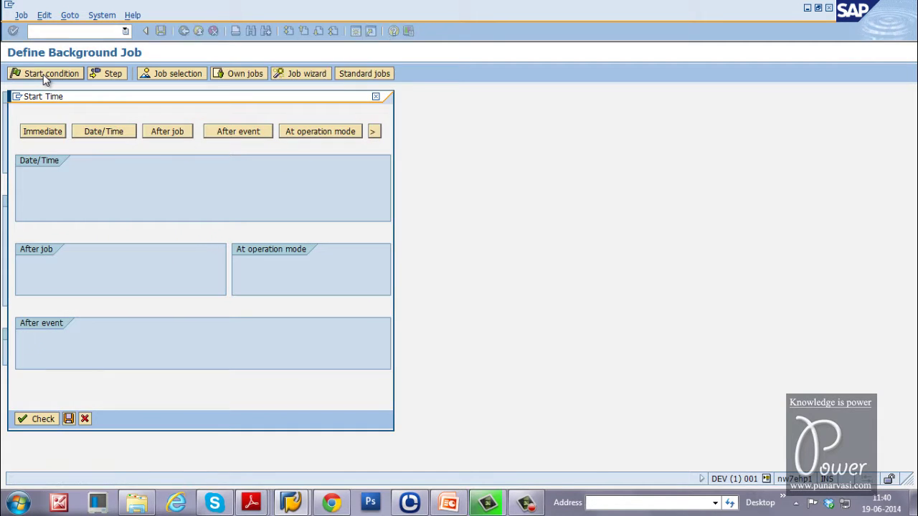
{"action": "left_click_drag", "start_coordinate": [150, 97], "coordinate": [564, 96]}
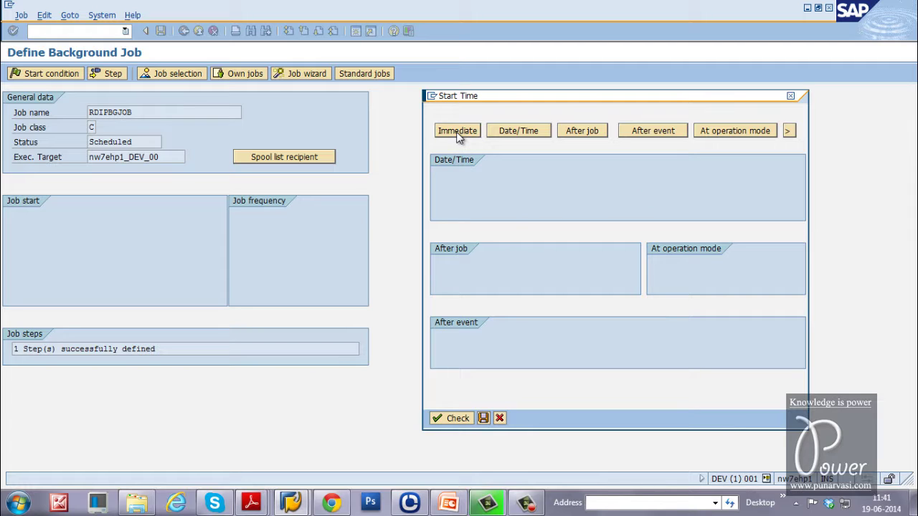
Step: Choose a Date/Time start and set the scheduled start date to 19.06.2014
{"action": "left_click", "coordinate": [523, 133]}
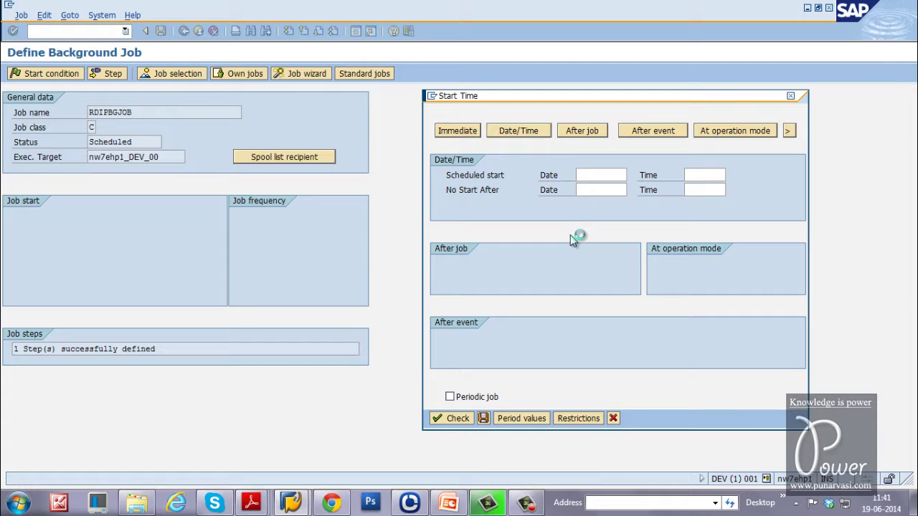
{"action": "key", "text": "F4"}
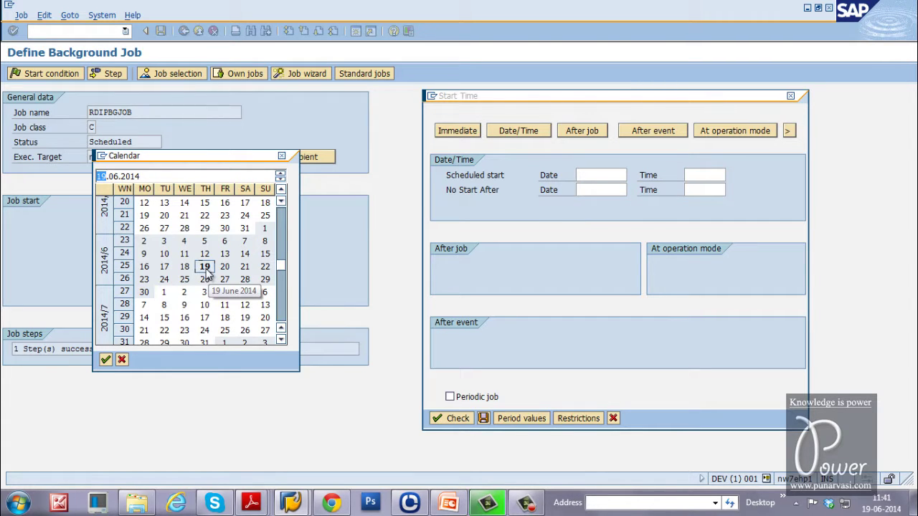
{"action": "double_click", "coordinate": [206, 271]}
{"action": "left_click", "coordinate": [615, 190]}
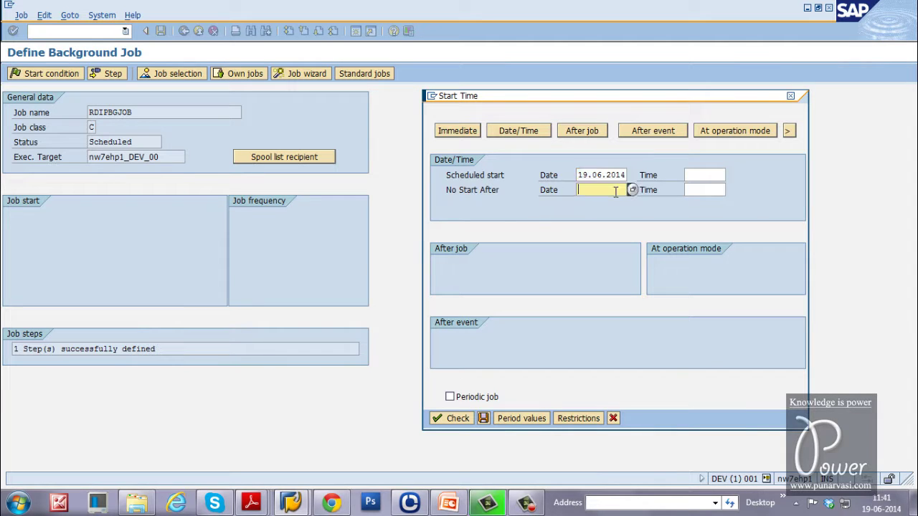
Step: Set the scheduled start time to 11:43:45, correcting the picked 11:41:45
{"action": "left_click", "coordinate": [703, 174]}
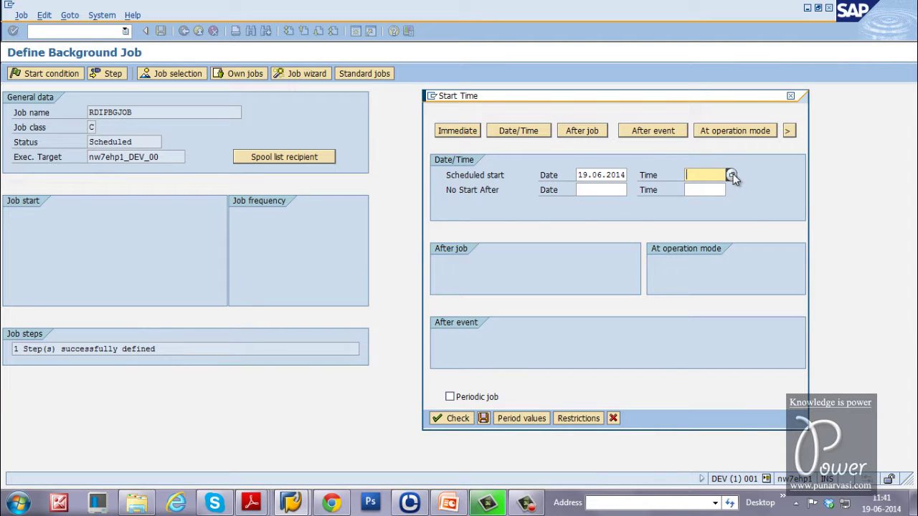
{"action": "left_click", "coordinate": [731, 175]}
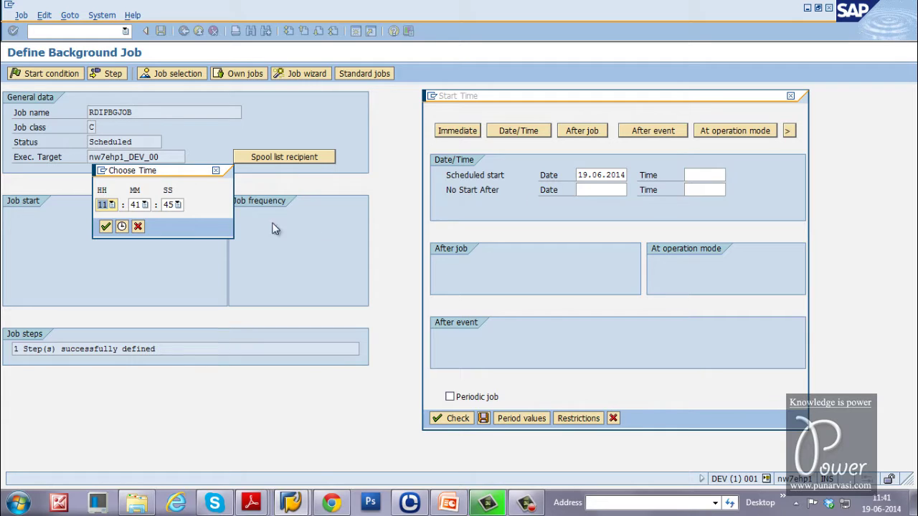
{"action": "left_click", "coordinate": [105, 226]}
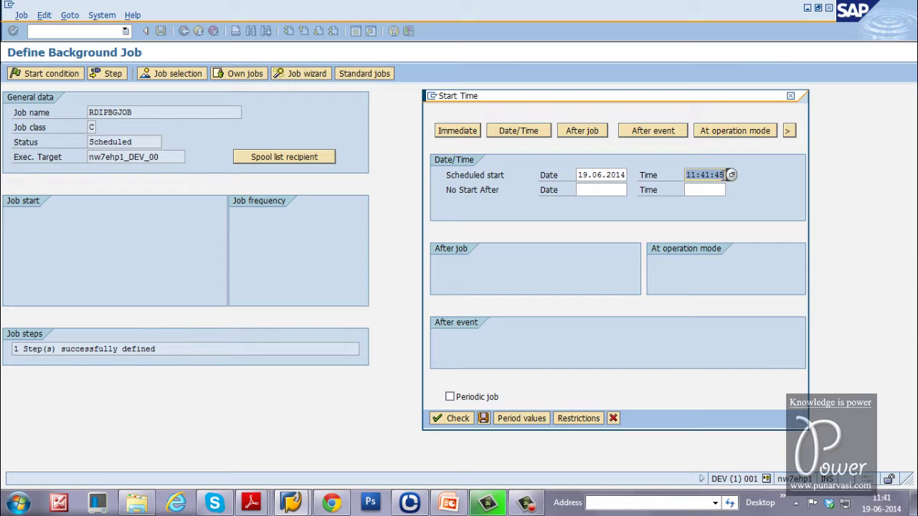
{"action": "left_click", "coordinate": [721, 176]}
{"action": "key", "text": "BackSpace"}
{"action": "type", "text": "3"}
{"action": "left_click", "coordinate": [609, 190]}
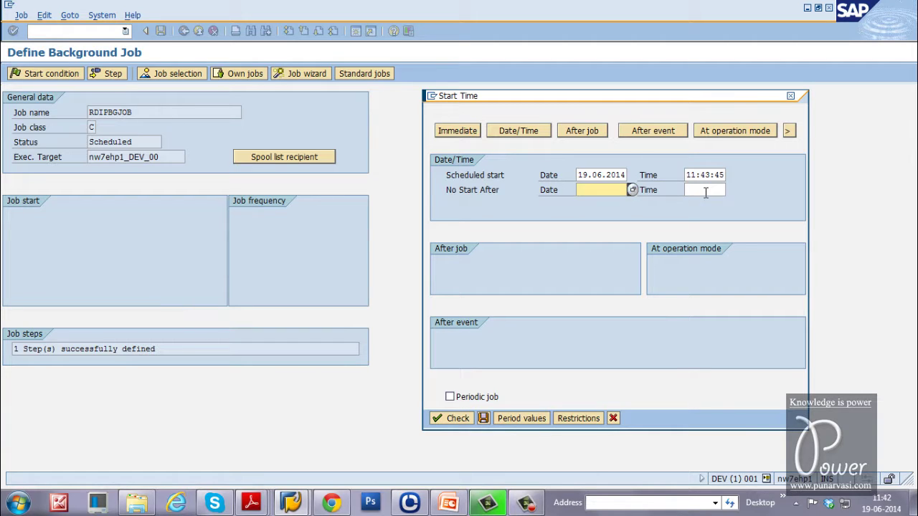
Step: Save the 11:43:45 start condition and RDIPBGJOB as Released, then open a new session
{"action": "left_click", "coordinate": [483, 418]}
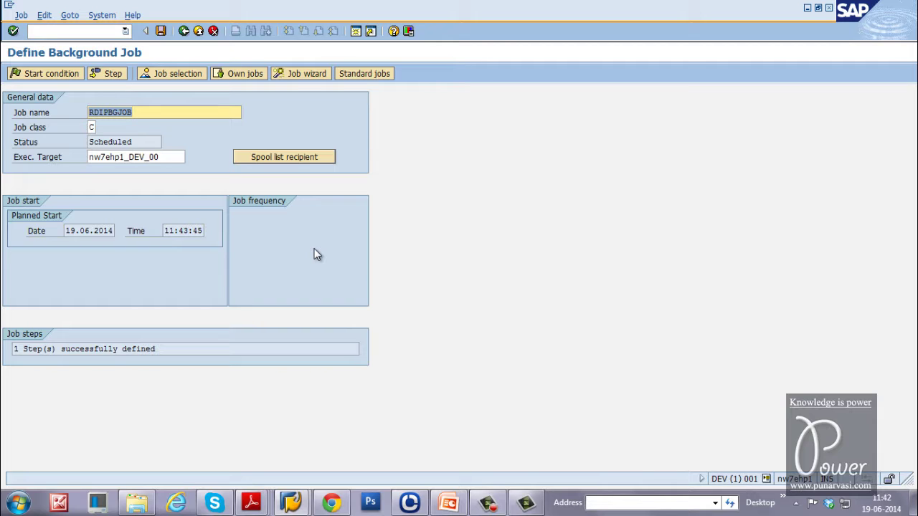
{"action": "left_click", "coordinate": [162, 33]}
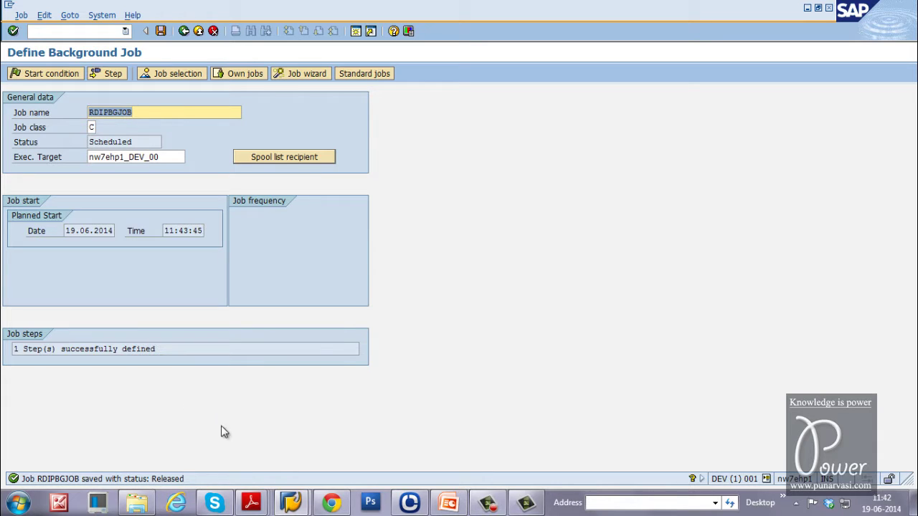
{"action": "left_click", "coordinate": [108, 31]}
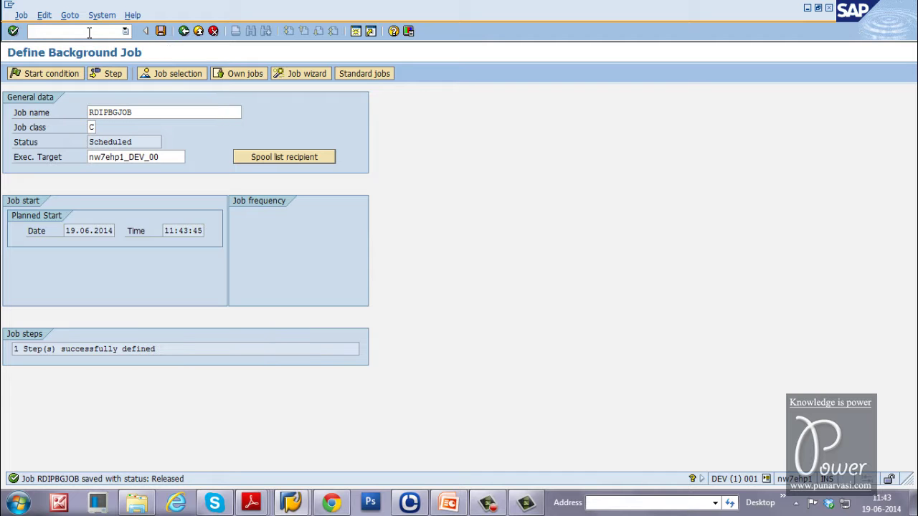
{"action": "left_click", "coordinate": [355, 31]}
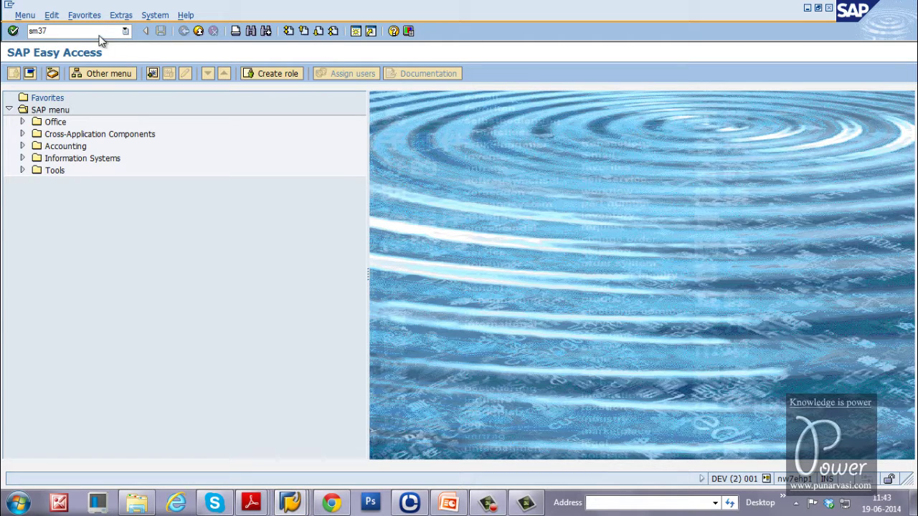
Step: Run SM37 including Sched. jobs and refresh the two listed RDIPBGJOB entries
{"action": "key", "text": "Return"}
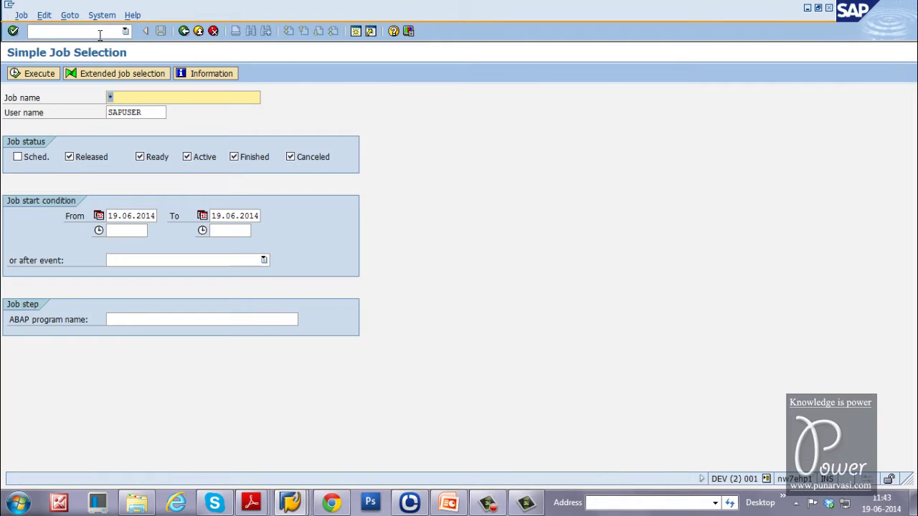
{"action": "left_click", "coordinate": [18, 157]}
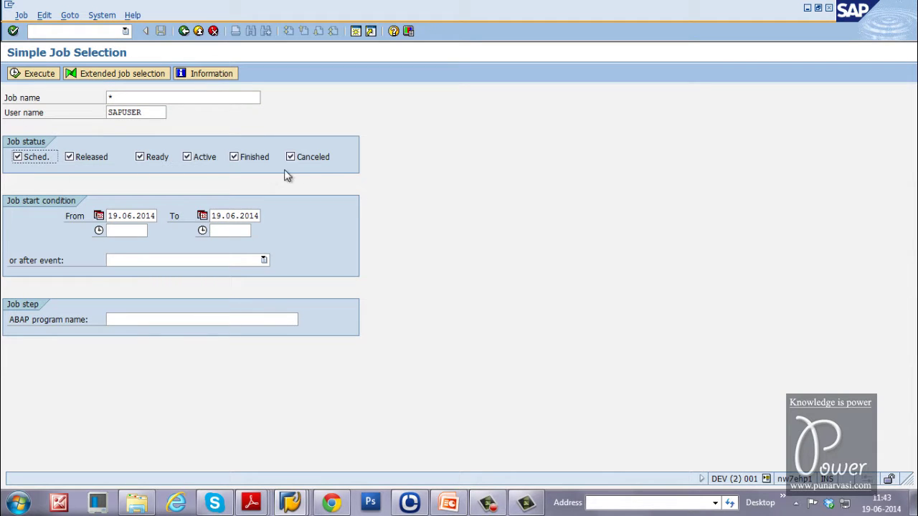
{"action": "left_click", "coordinate": [44, 74]}
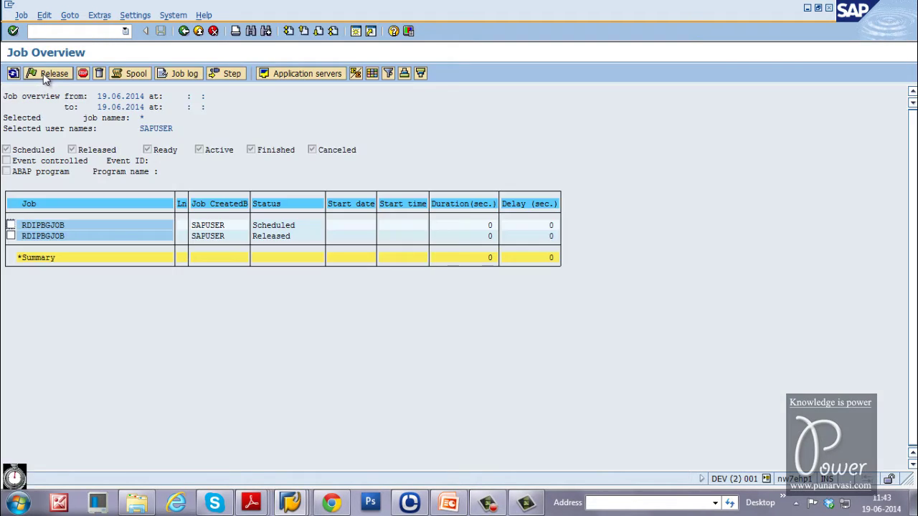
{"action": "left_click", "coordinate": [14, 74]}
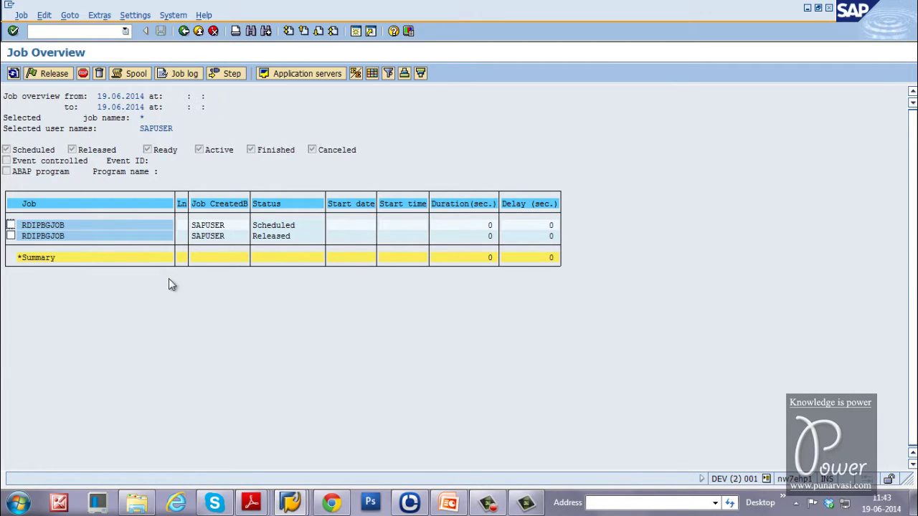
{"action": "left_click", "coordinate": [11, 236]}
{"action": "left_click", "coordinate": [13, 74]}
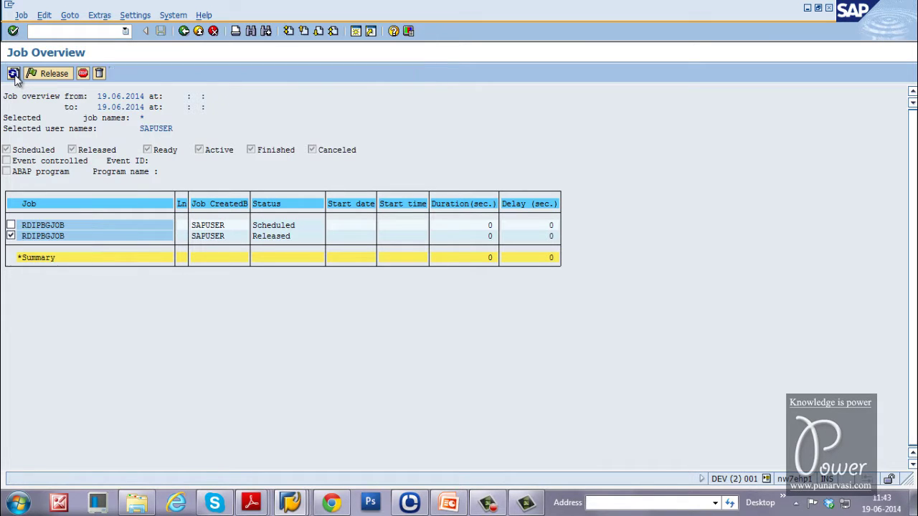
{"action": "left_click", "coordinate": [13, 74]}
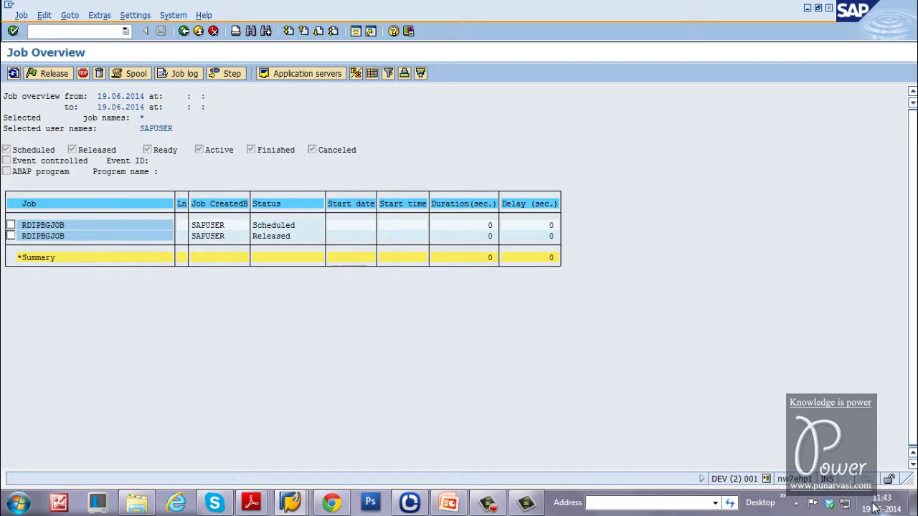
Step: Refresh Job Overview until RDIPBGJOB shows Finished at 11:43:52, then select that entry
{"action": "left_click", "coordinate": [13, 74]}
{"action": "left_click", "coordinate": [14, 74]}
{"action": "left_click", "coordinate": [14, 73]}
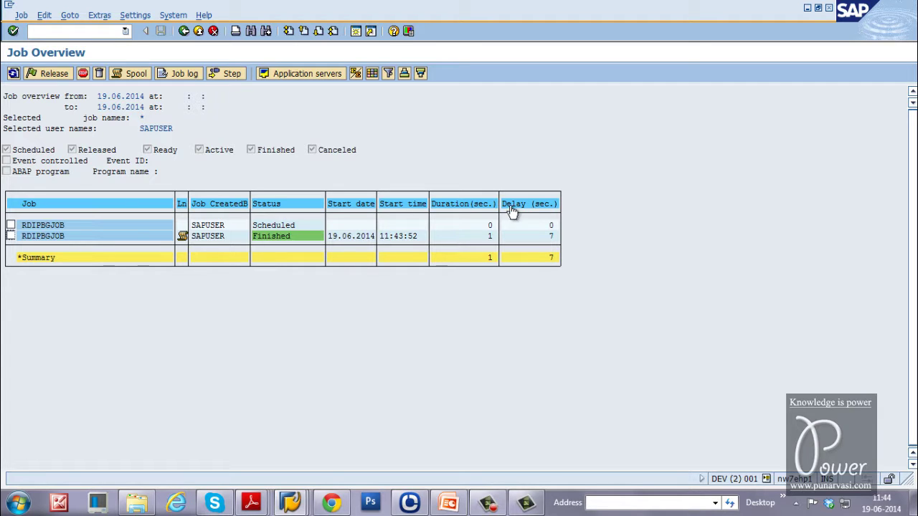
{"action": "left_click", "coordinate": [550, 237]}
{"action": "left_click", "coordinate": [14, 74]}
{"action": "left_click", "coordinate": [11, 236]}
Step: Display spool request 7108 and scroll through its rdisp parameter values
{"action": "left_click", "coordinate": [142, 77]}
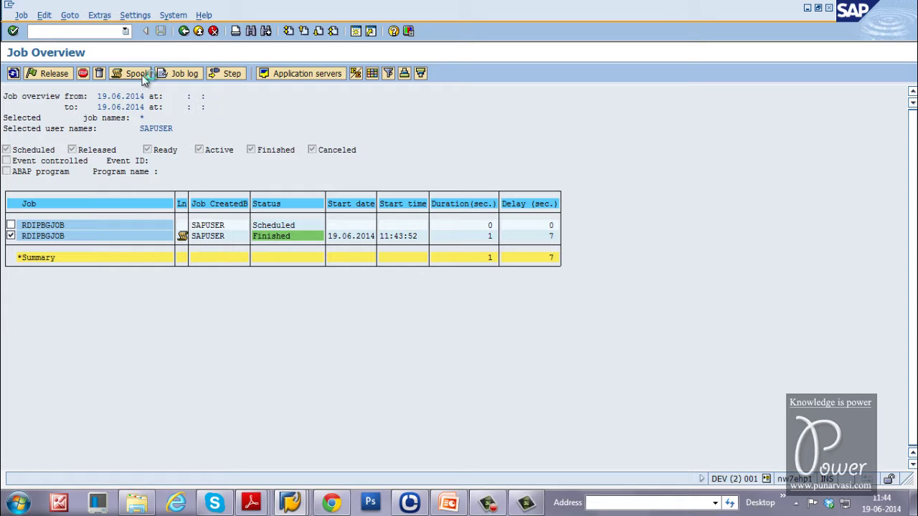
{"action": "left_click", "coordinate": [11, 129]}
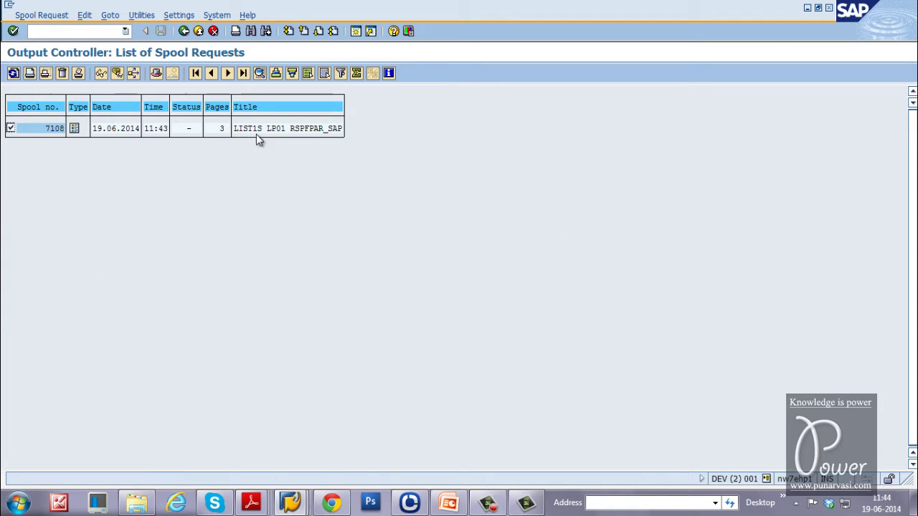
{"action": "left_click", "coordinate": [101, 74]}
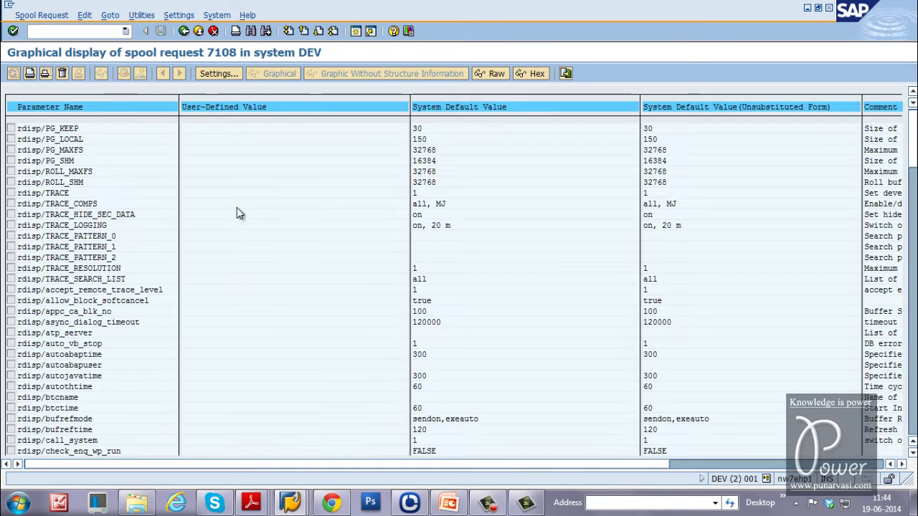
{"action": "scroll", "coordinate": [82, 322], "scroll_direction": "down", "scroll_amount": 1}
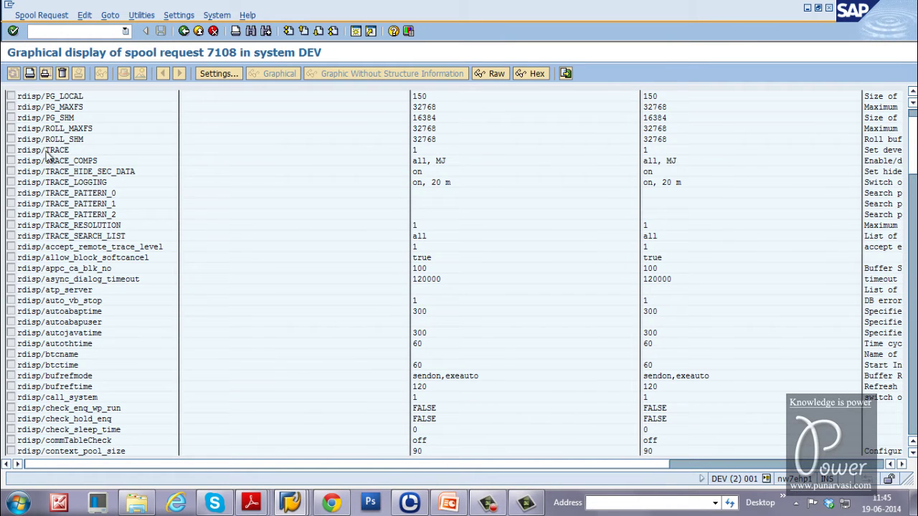
{"action": "scroll", "coordinate": [23, 182], "scroll_direction": "up", "scroll_amount": 1}
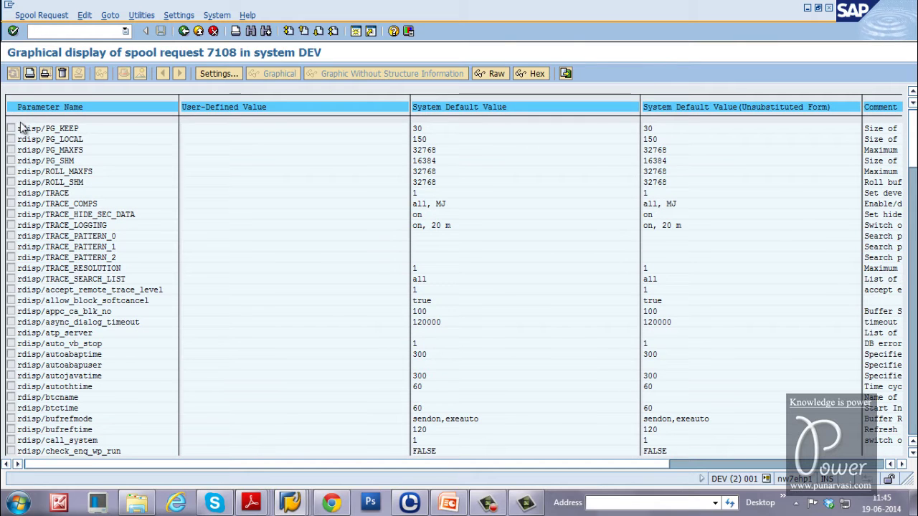
{"action": "scroll", "coordinate": [39, 255], "scroll_direction": "down", "scroll_amount": 6}
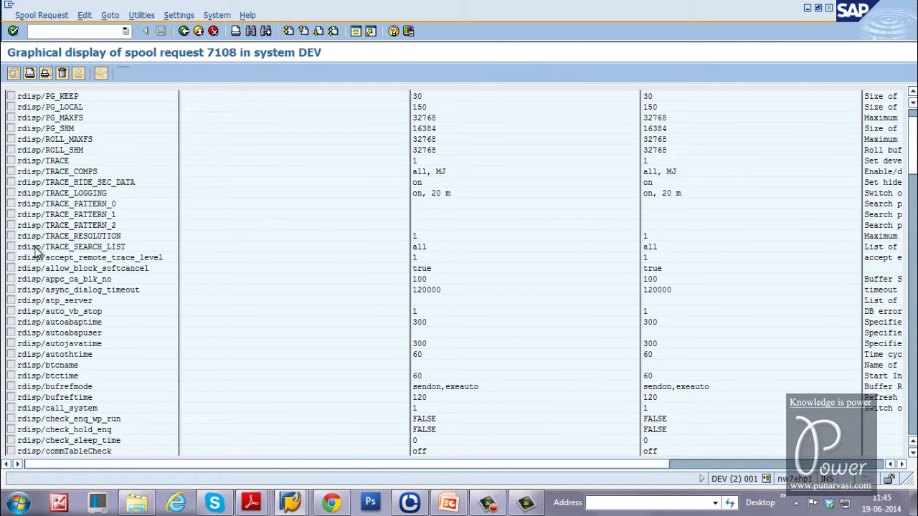
{"action": "scroll", "coordinate": [39, 255], "scroll_direction": "down", "scroll_amount": 13}
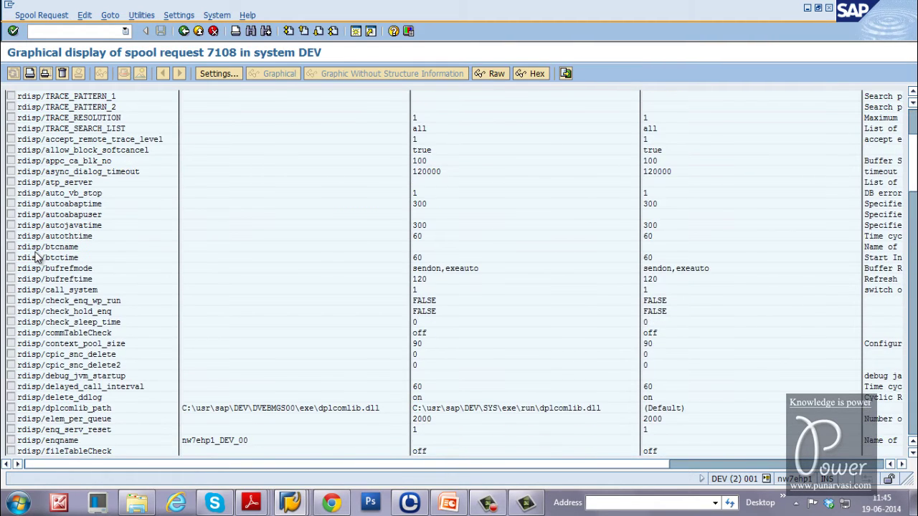